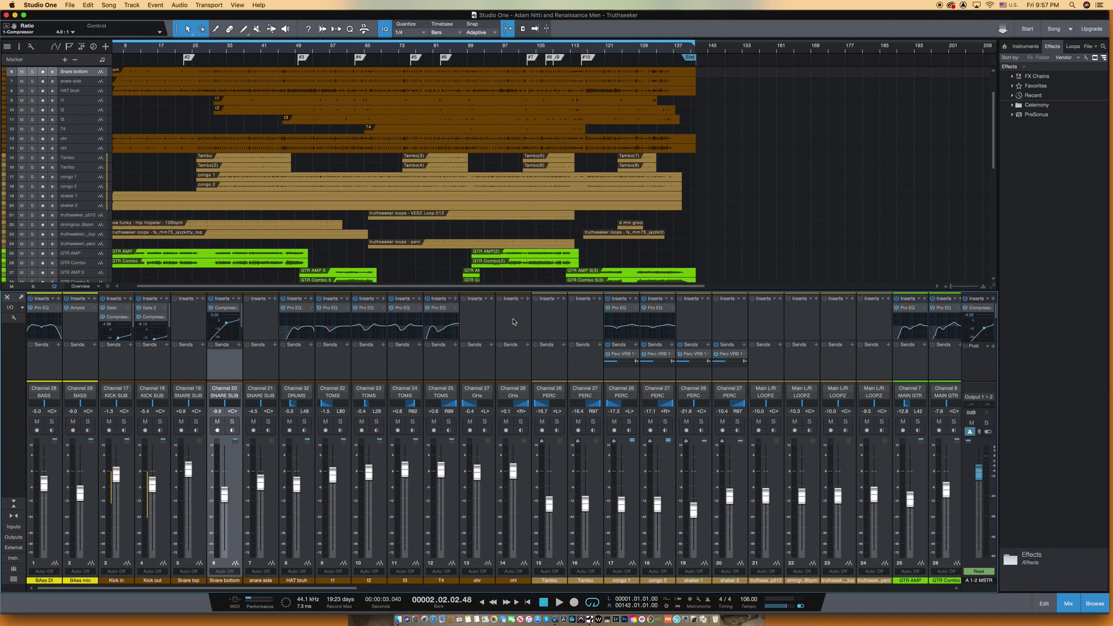
Look through the mixer as far as the bus channels and inspect the Limiter on the A 1-2 MSTR output
{"action": "scroll", "coordinate": [513, 321], "scroll_direction": "right", "scroll_amount": 5}
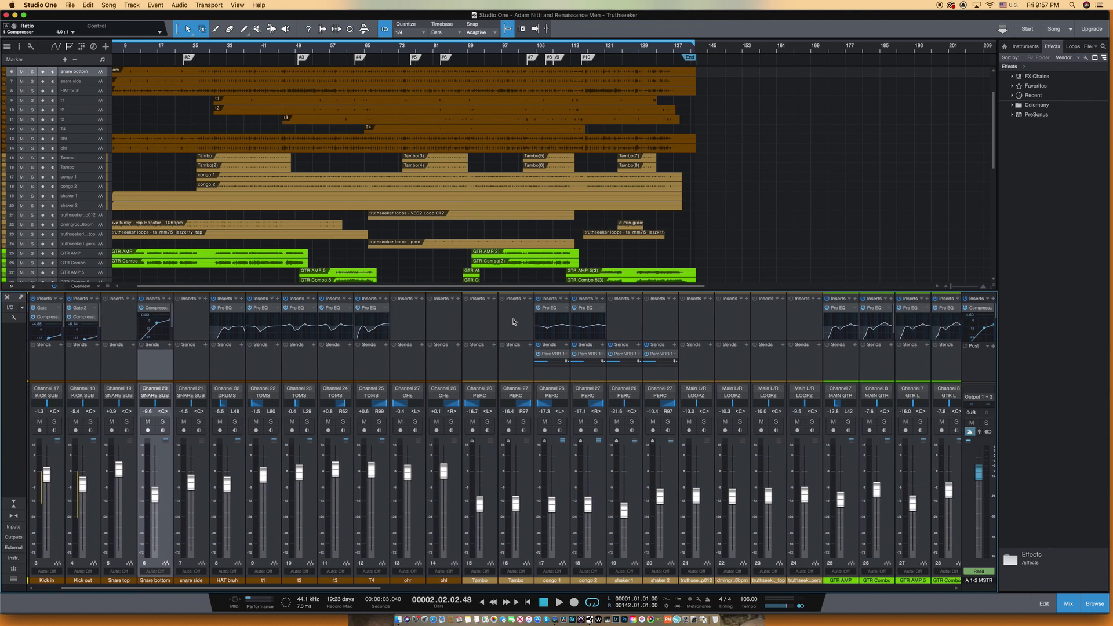
{"action": "scroll", "coordinate": [633, 322], "scroll_direction": "right", "scroll_amount": 1}
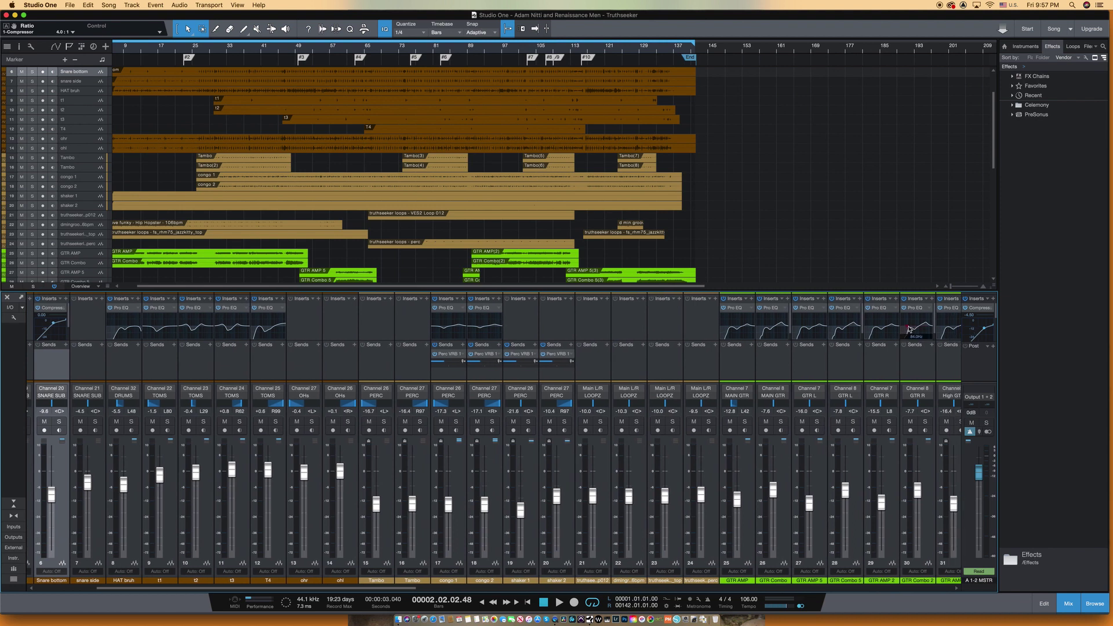
{"action": "scroll", "coordinate": [908, 329], "scroll_direction": "right", "scroll_amount": 3}
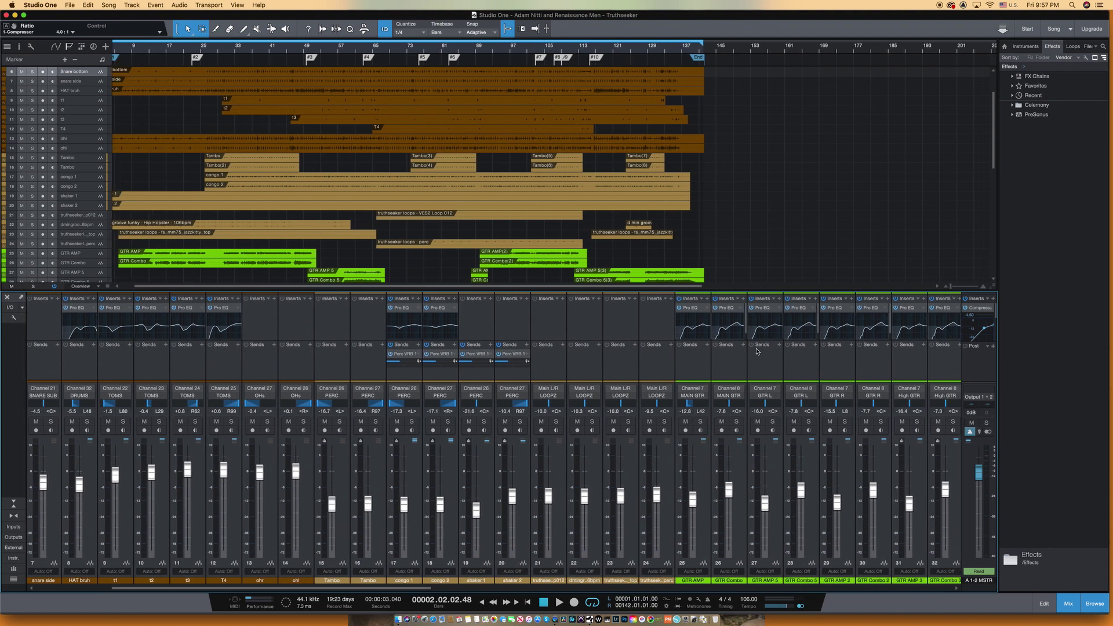
{"action": "scroll", "coordinate": [766, 362], "scroll_direction": "right", "scroll_amount": 20}
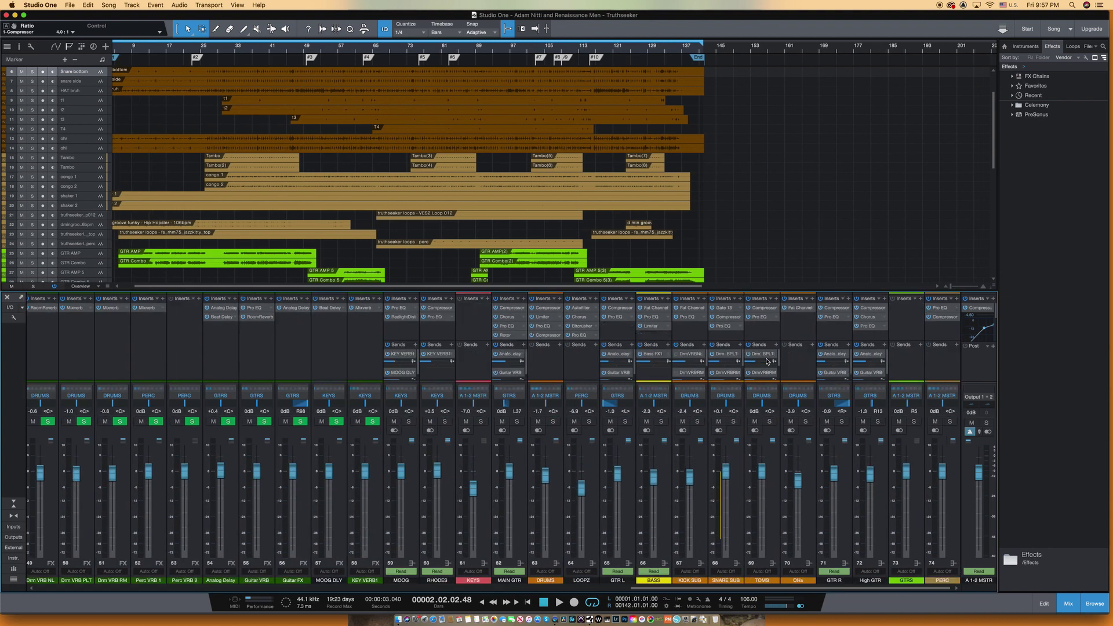
{"action": "scroll", "coordinate": [870, 362], "scroll_direction": "down", "scroll_amount": 1}
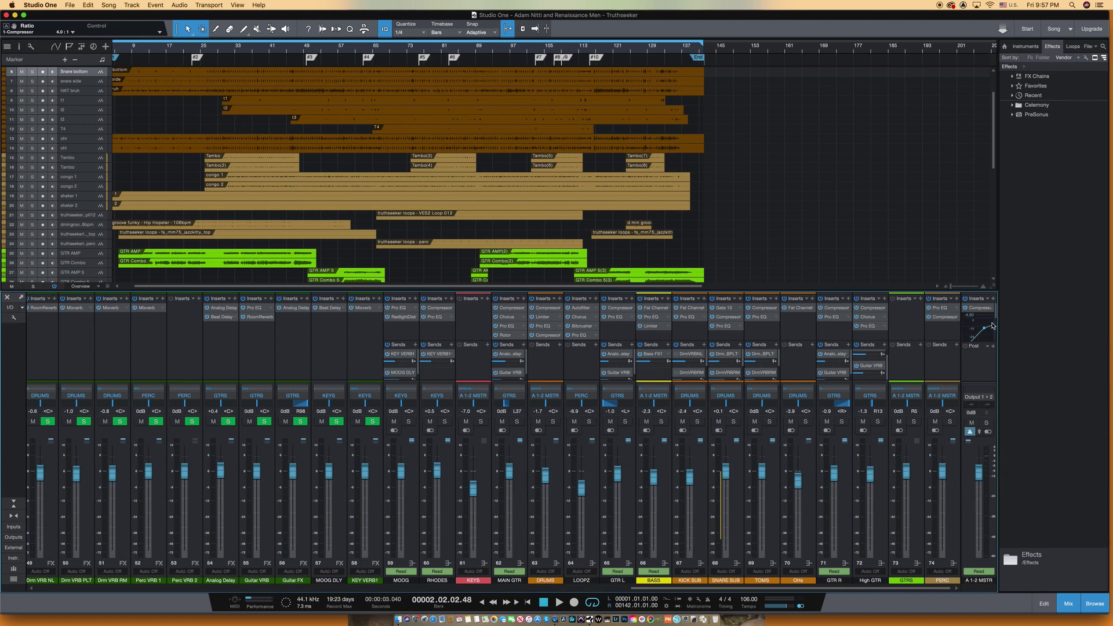
{"action": "scroll", "coordinate": [981, 338], "scroll_direction": "down", "scroll_amount": 2}
{"action": "scroll", "coordinate": [980, 338], "scroll_direction": "down", "scroll_amount": 2}
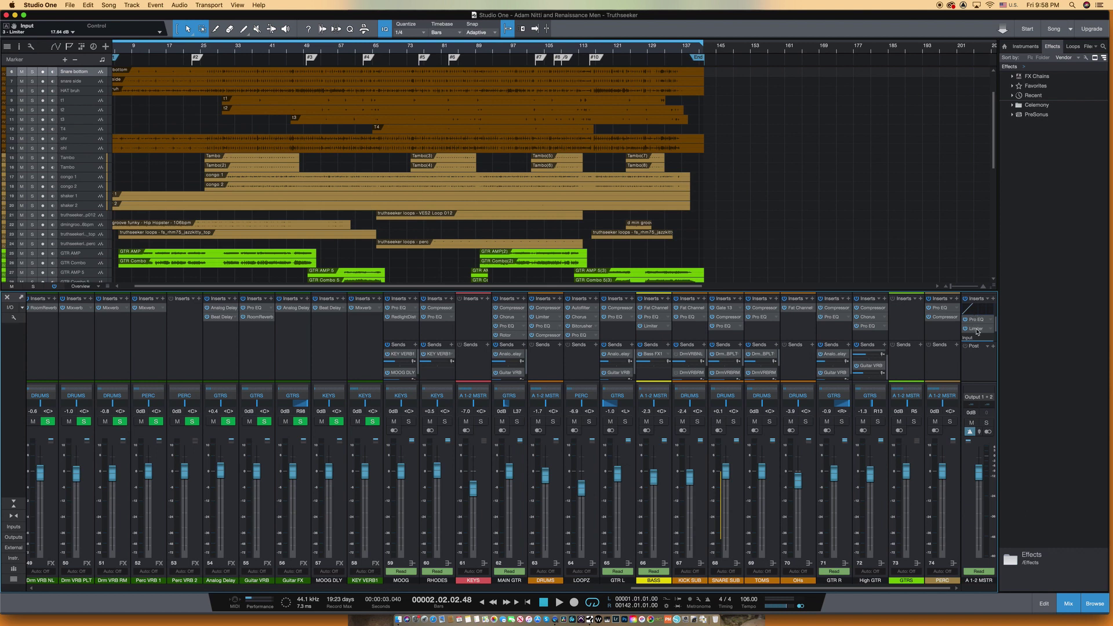
{"action": "left_click", "coordinate": [978, 330]}
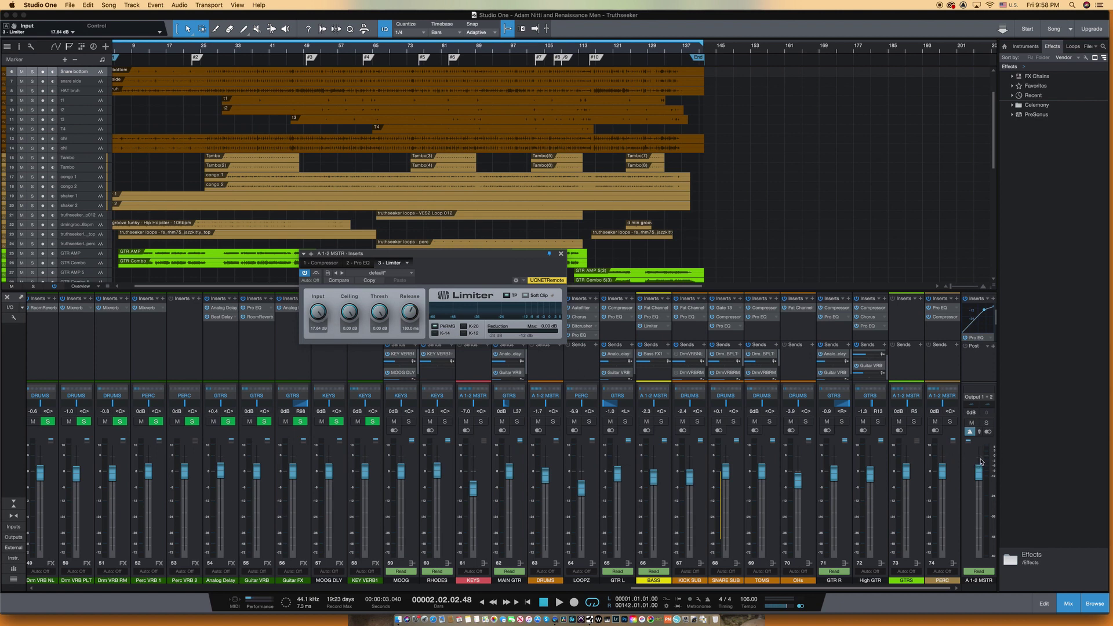
{"action": "mouse_move", "coordinate": [989, 461]}
{"action": "left_click", "coordinate": [561, 254]}
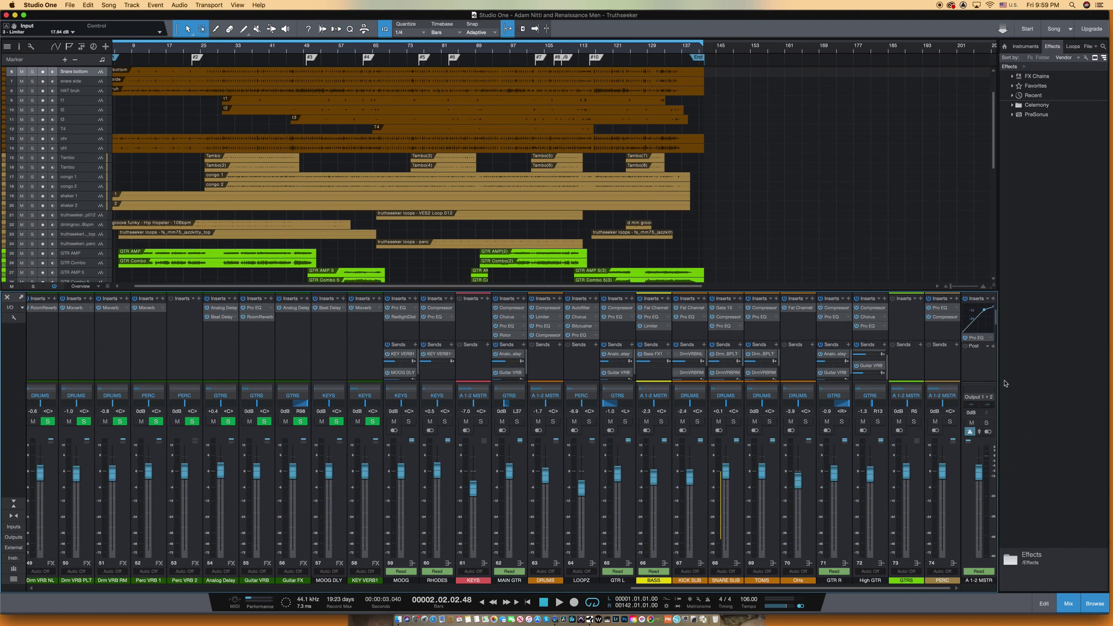
Set the A 1-2 MSTR Limiter's input to 11.16 dB and check its settings in the plug-in window
{"action": "left_click", "coordinate": [981, 322]}
{"action": "scroll", "coordinate": [982, 328], "scroll_direction": "up", "scroll_amount": 1}
{"action": "scroll", "coordinate": [981, 328], "scroll_direction": "down", "scroll_amount": 3}
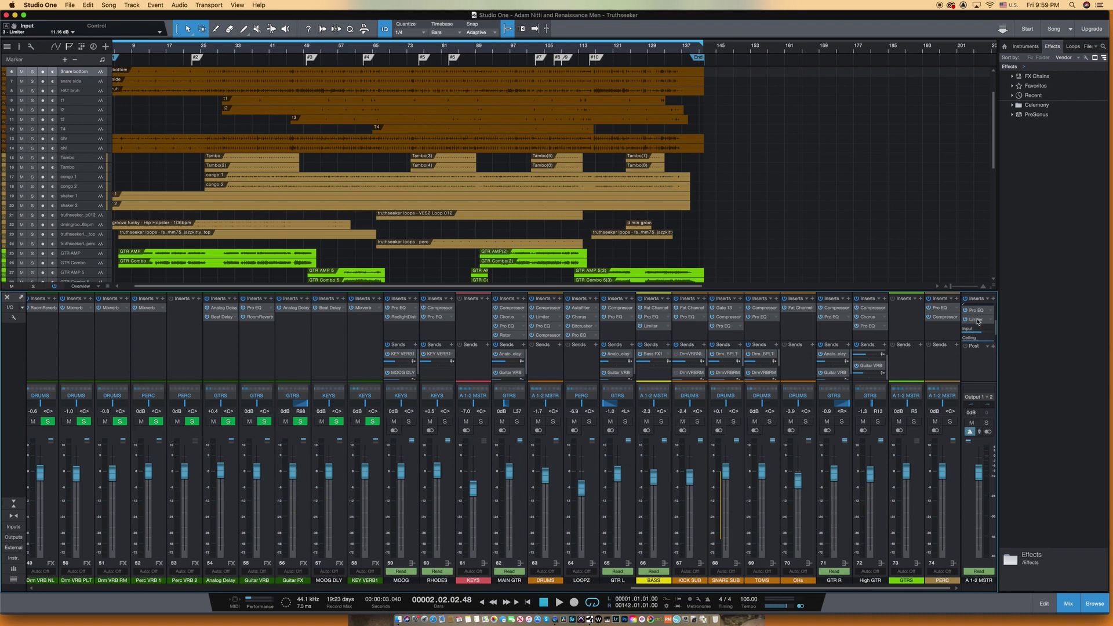
{"action": "left_click", "coordinate": [978, 321]}
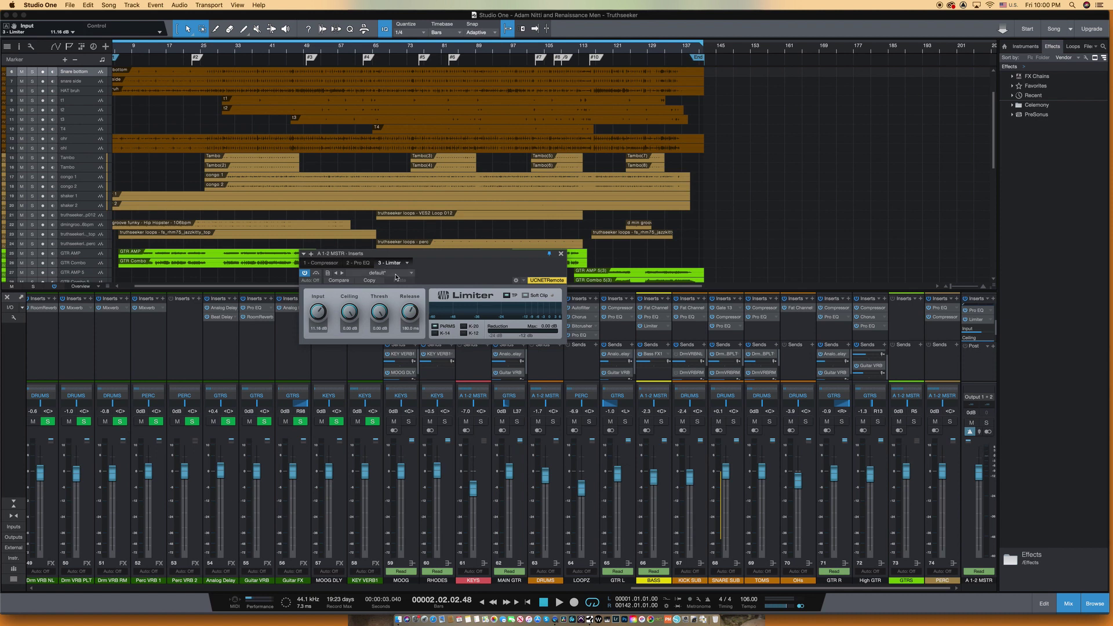
{"action": "left_click", "coordinate": [562, 255]}
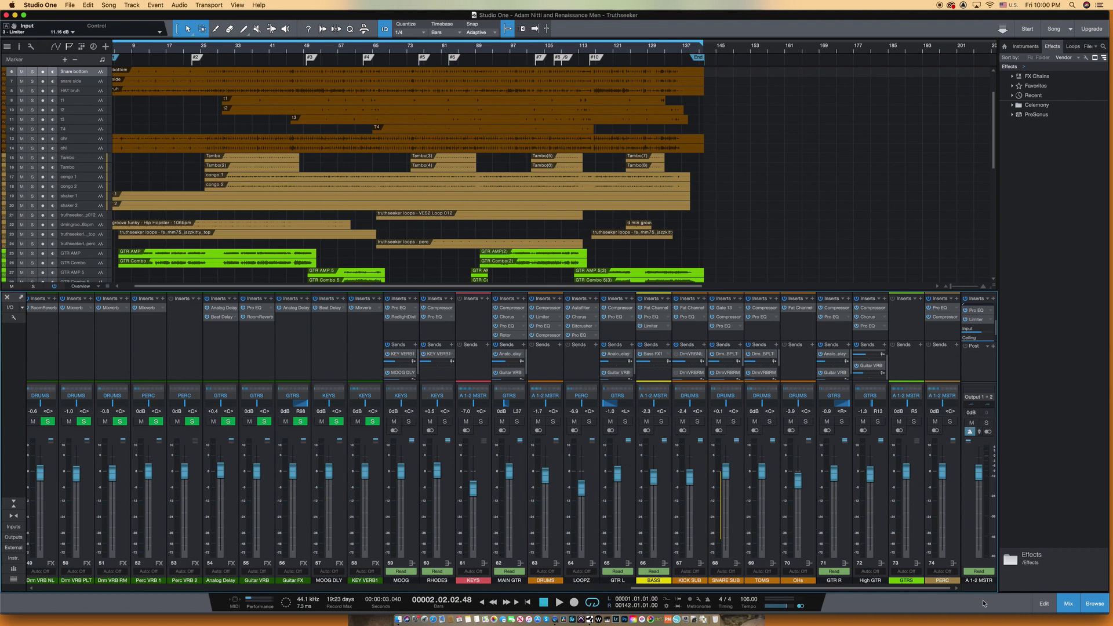
Review the mixer channels from the buses back to the bass and drum tracks, including levels and insert effects
{"action": "scroll", "coordinate": [941, 500], "scroll_direction": "left", "scroll_amount": 10}
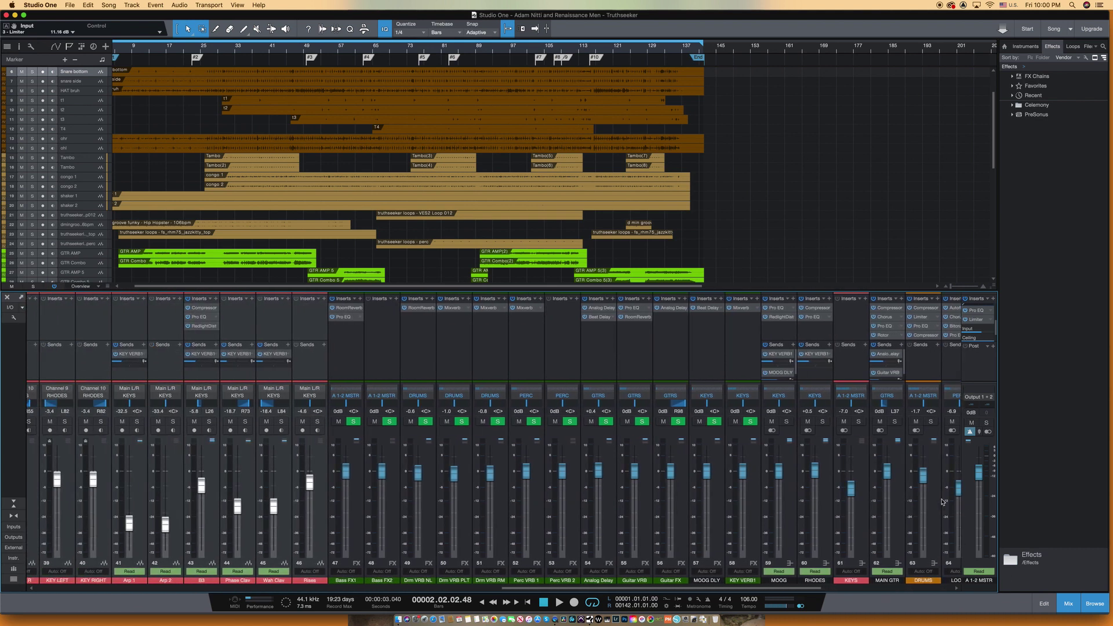
{"action": "scroll", "coordinate": [942, 502], "scroll_direction": "left", "scroll_amount": 20}
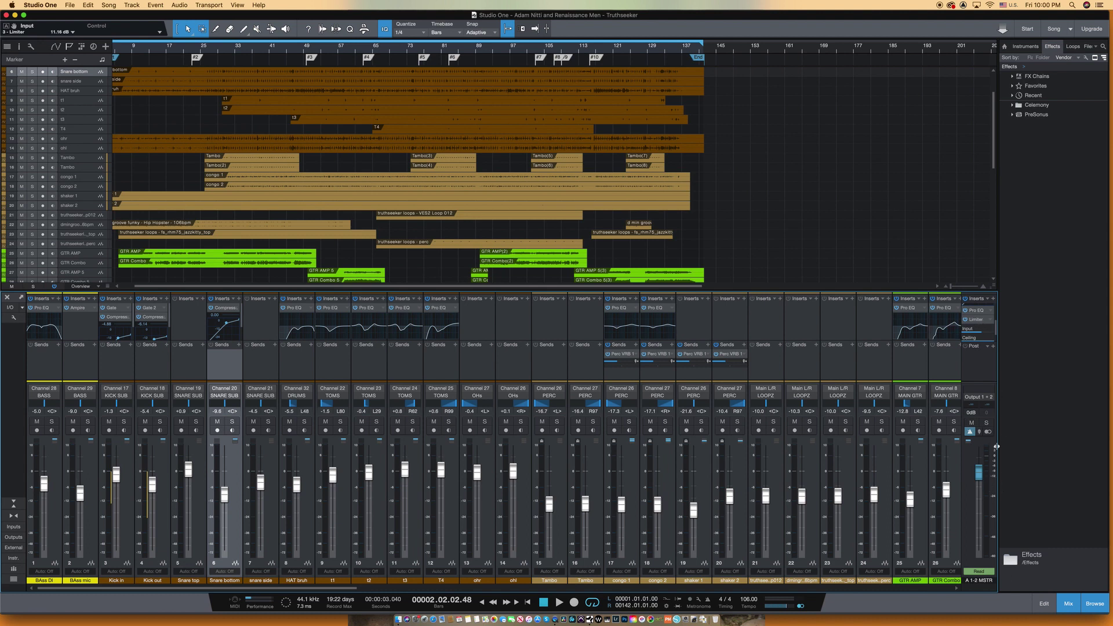
{"action": "mouse_move", "coordinate": [987, 453]}
{"action": "mouse_move", "coordinate": [979, 341]}
{"action": "scroll", "coordinate": [380, 474], "scroll_direction": "right", "scroll_amount": 5}
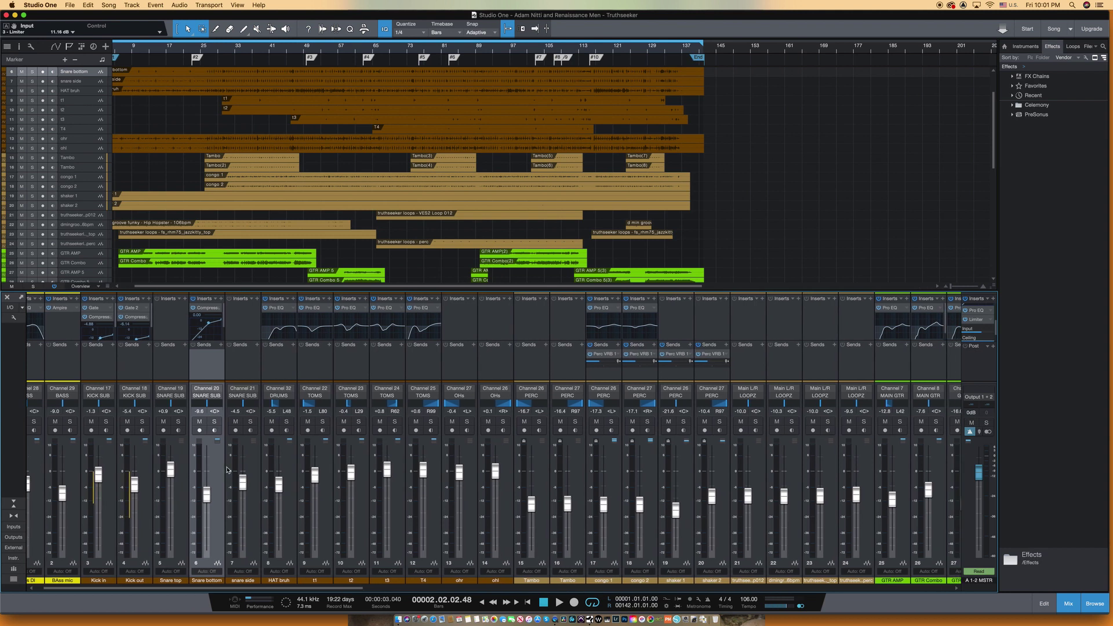
{"action": "scroll", "coordinate": [311, 475], "scroll_direction": "left", "scroll_amount": 5}
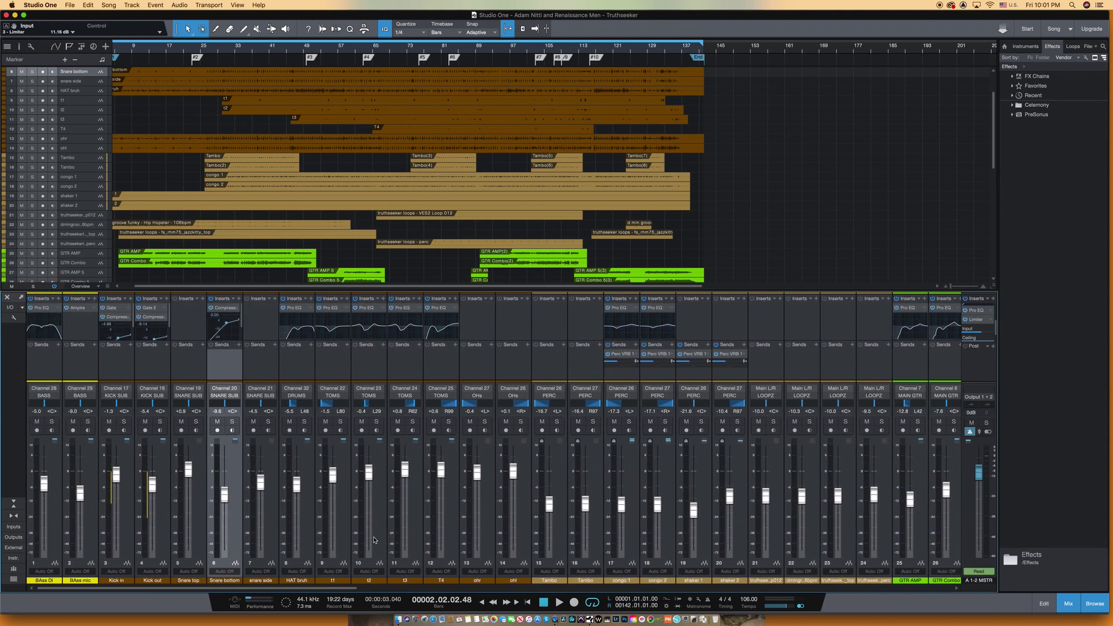
{"action": "scroll", "coordinate": [432, 536], "scroll_direction": "right", "scroll_amount": 2}
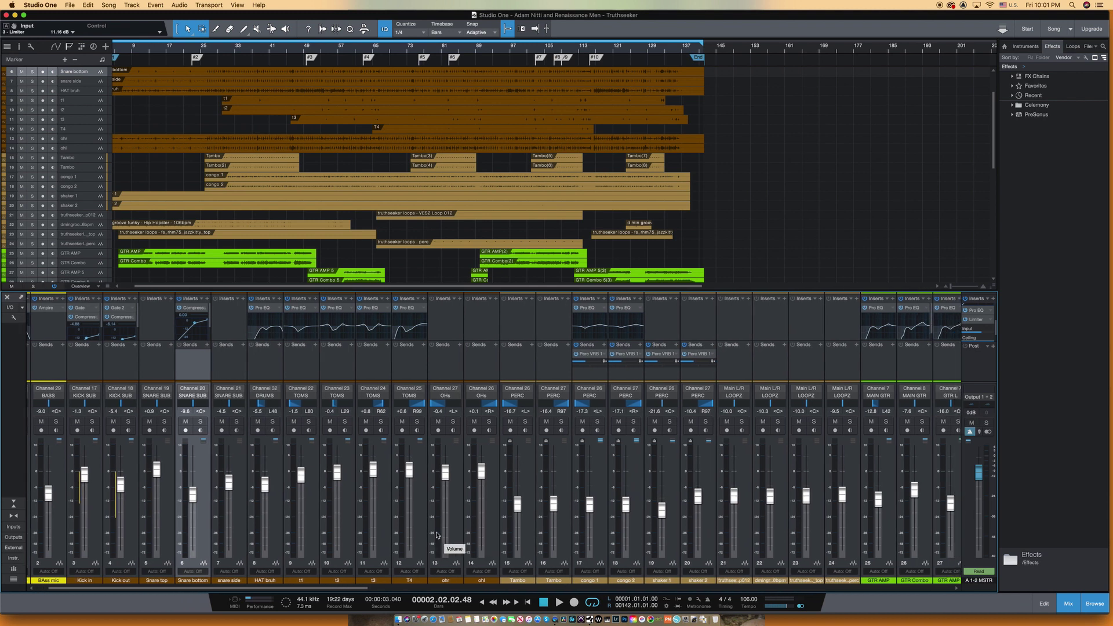
{"action": "scroll", "coordinate": [436, 537], "scroll_direction": "left", "scroll_amount": 2}
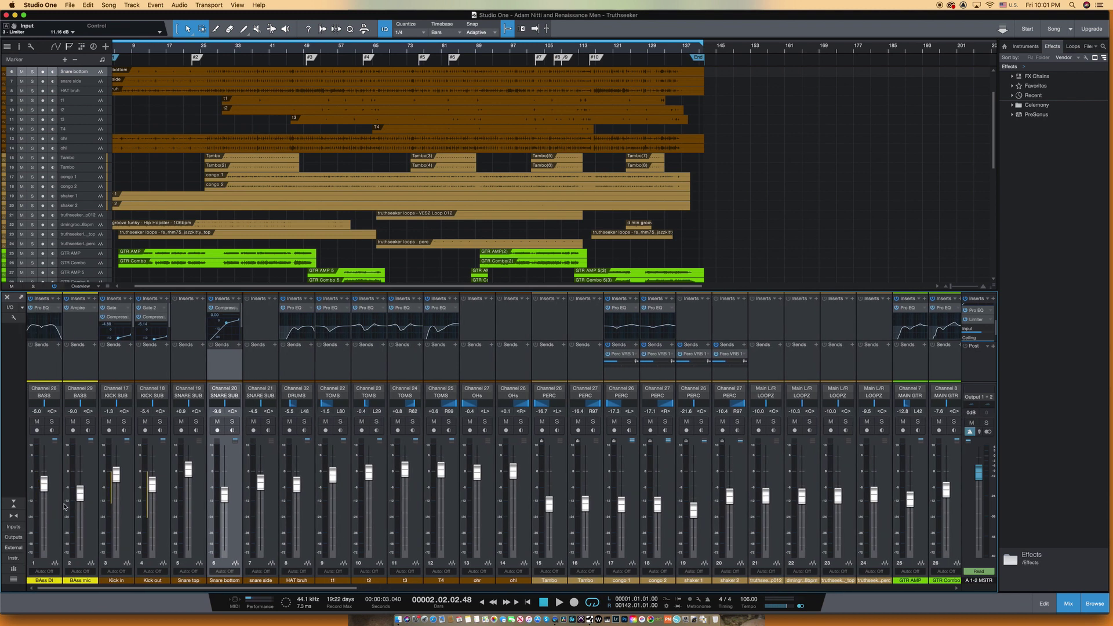
Set the bass mic channel's volume fader to -8.3 dB
{"action": "left_click", "coordinate": [80, 478]}
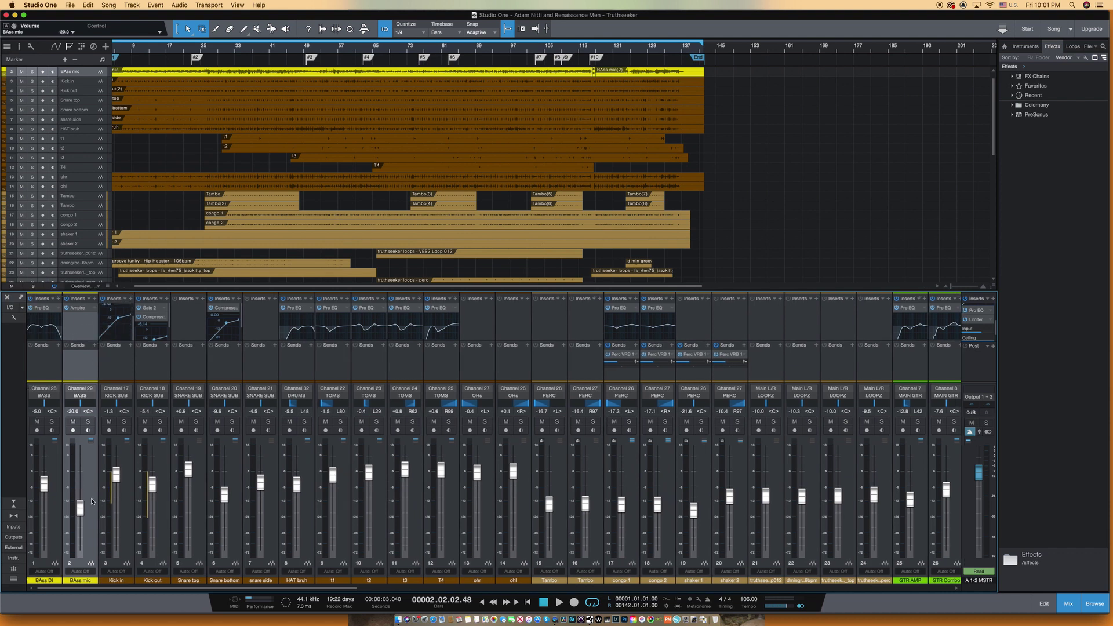
{"action": "left_click_drag", "start_coordinate": [81, 493], "coordinate": [81, 494]}
{"action": "mouse_move", "coordinate": [74, 464]}
Open the Gate on the Kick out channel with Kick in soloed and adjust the gate's close threshold
{"action": "left_click", "coordinate": [152, 310]}
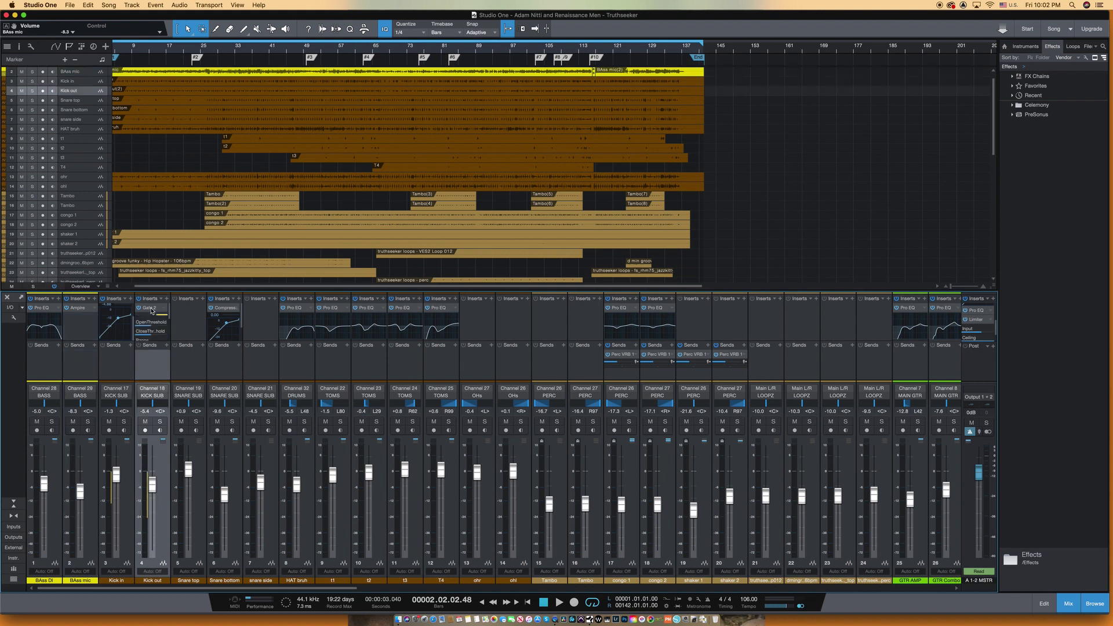
{"action": "left_click", "coordinate": [151, 311]}
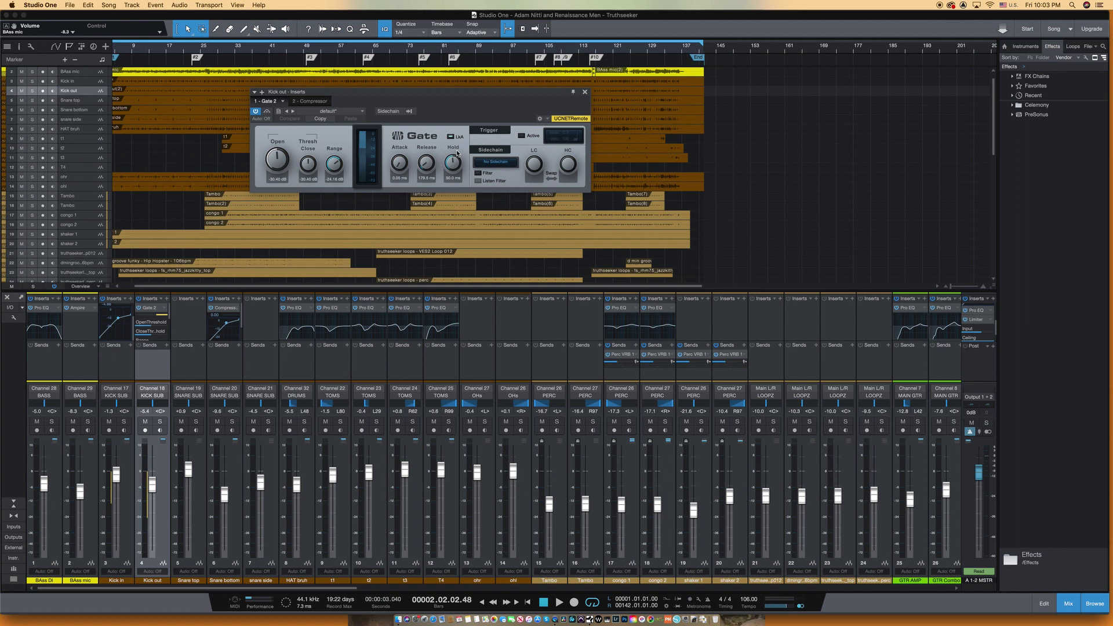
{"action": "left_click", "coordinate": [124, 422]}
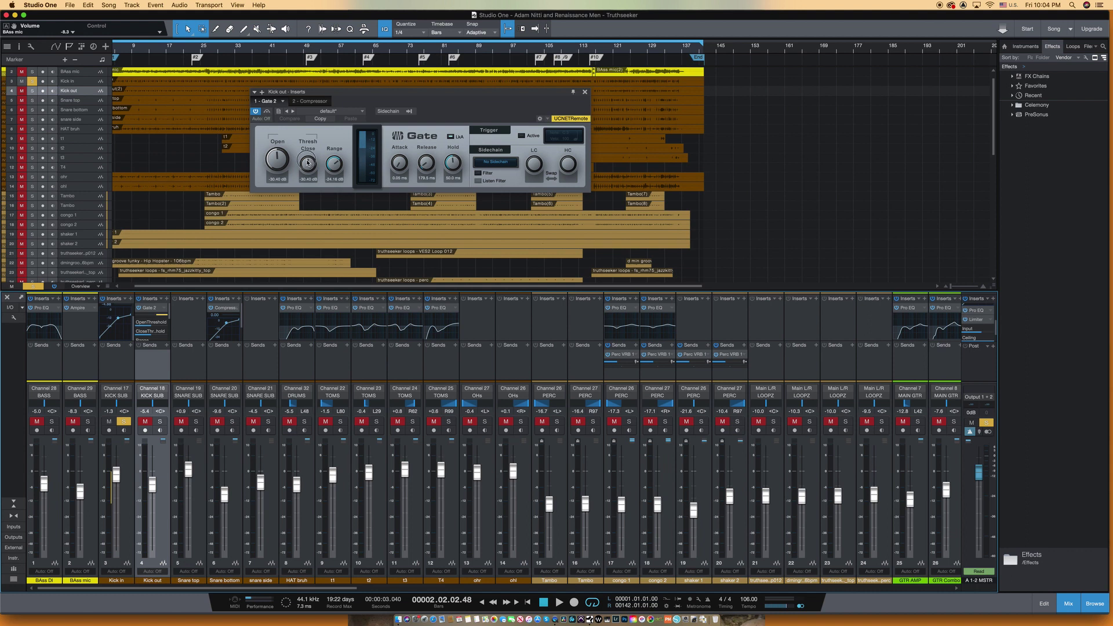
{"action": "left_click_drag", "start_coordinate": [308, 163], "coordinate": [307, 162]}
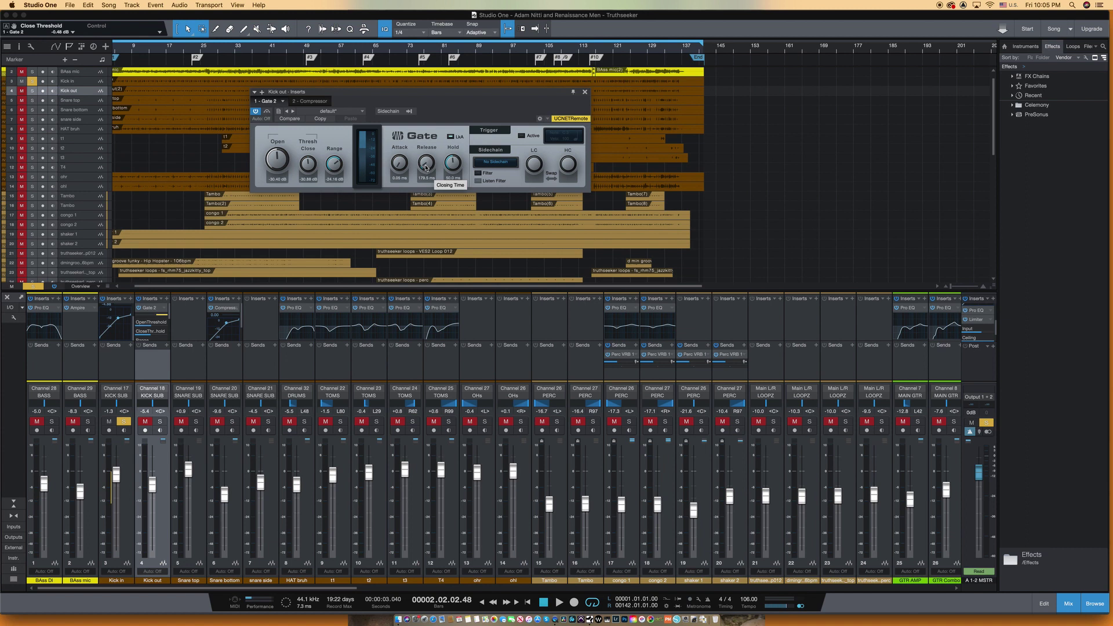
Try longer and shorter release times on the Kick out Gate, from 1.04 s down to 199.4 ms
{"action": "left_click_drag", "start_coordinate": [425, 168], "coordinate": [431, 134]}
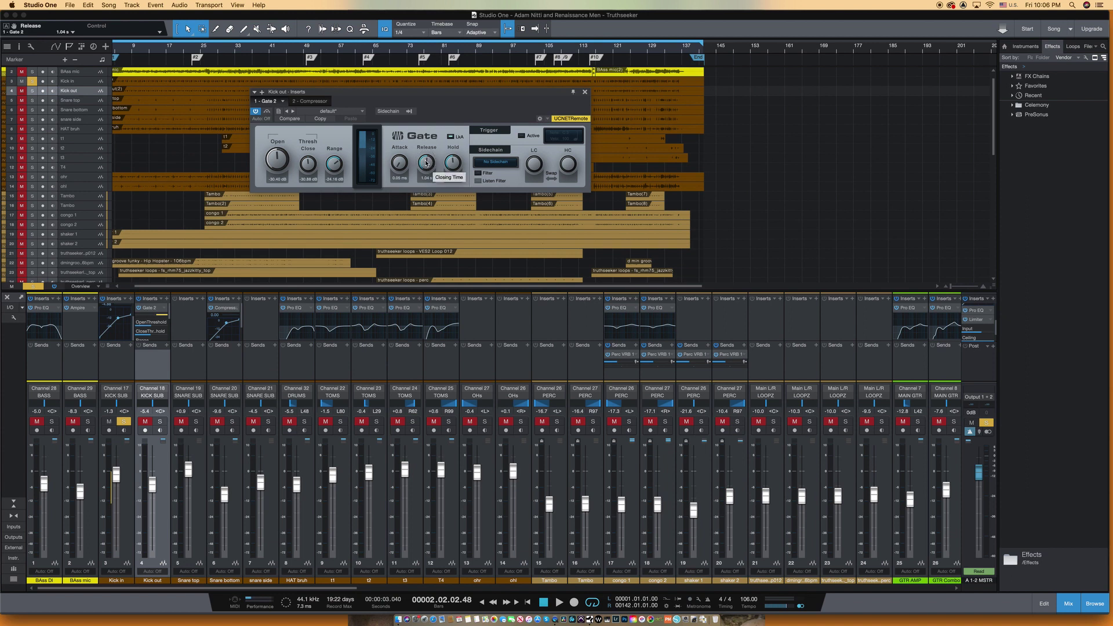
{"action": "left_click_drag", "start_coordinate": [426, 163], "coordinate": [418, 190]}
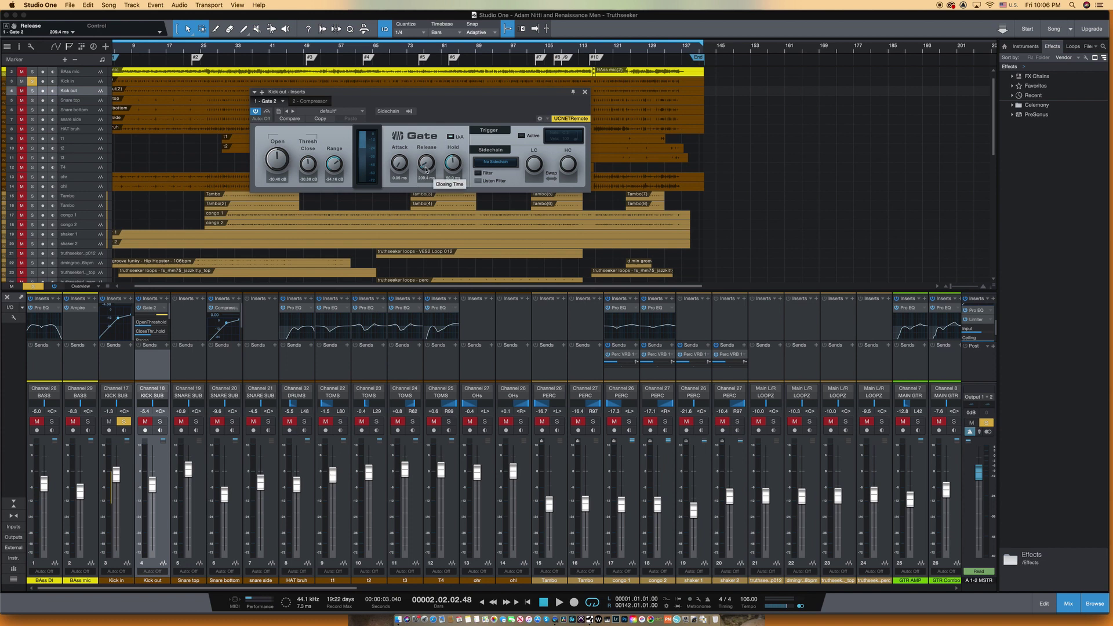
{"action": "left_click_drag", "start_coordinate": [424, 165], "coordinate": [432, 133]}
{"action": "left_click_drag", "start_coordinate": [427, 167], "coordinate": [421, 187]}
{"action": "left_click_drag", "start_coordinate": [422, 165], "coordinate": [421, 169]}
{"action": "left_click_drag", "start_coordinate": [422, 167], "coordinate": [422, 171]}
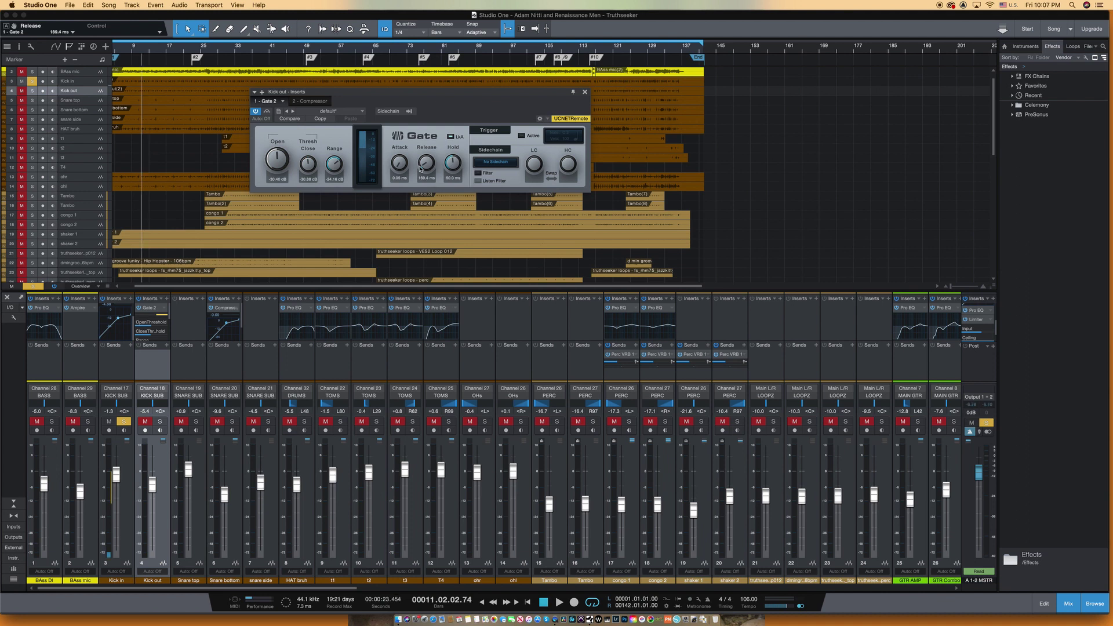
{"action": "left_click_drag", "start_coordinate": [423, 162], "coordinate": [422, 160]}
Switch the solo from Kick in to Kick out and play back a short passage of the gated kick
{"action": "left_click", "coordinate": [124, 423]}
{"action": "left_click", "coordinate": [161, 421]}
{"action": "key", "text": "space"}
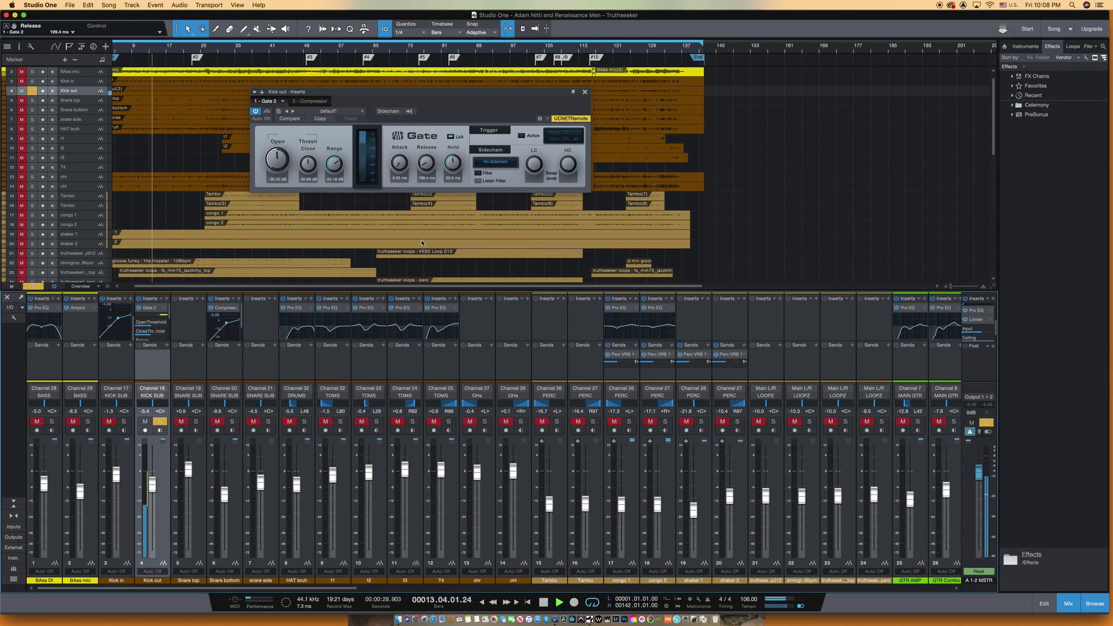
{"action": "key", "text": "space"}
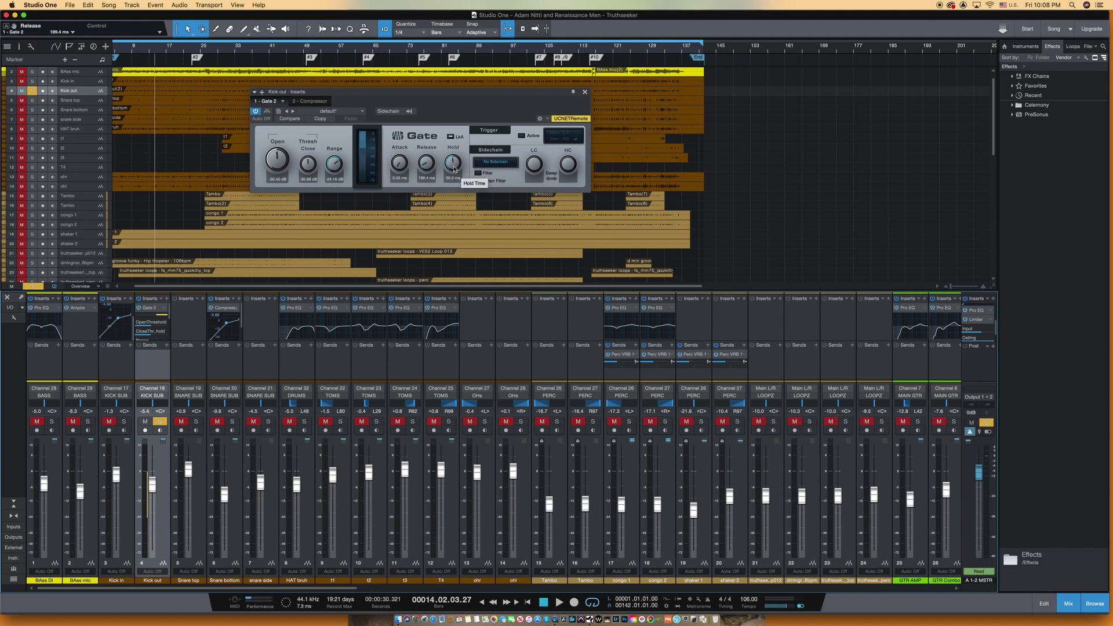
Set the Kick out Gate's release to 209.3 ms and unsolo the channel
{"action": "left_click_drag", "start_coordinate": [426, 164], "coordinate": [420, 195]}
{"action": "left_click", "coordinate": [586, 92]}
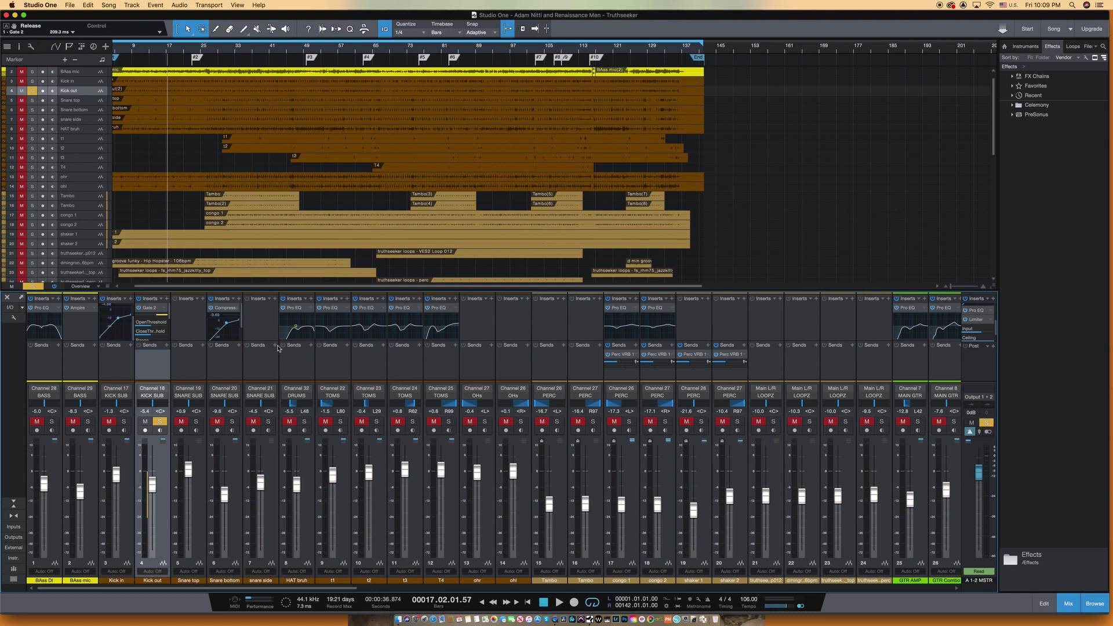
{"action": "left_click", "coordinate": [160, 422]}
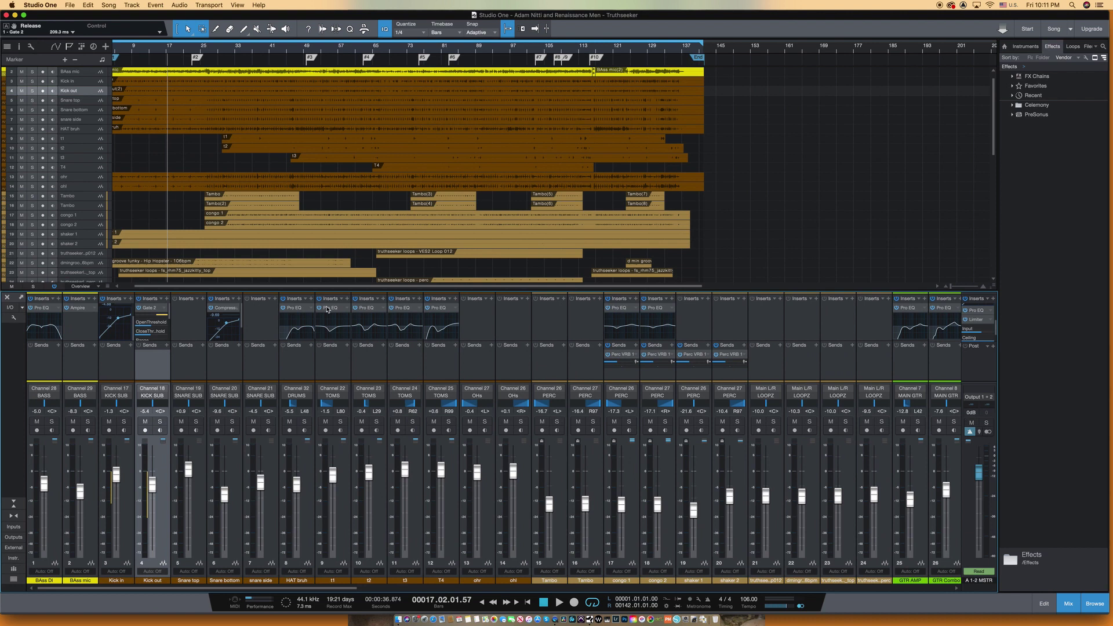
Solo the Zaemon guitar channel and open its Compressor insert
{"action": "scroll", "coordinate": [537, 342], "scroll_direction": "right", "scroll_amount": 2}
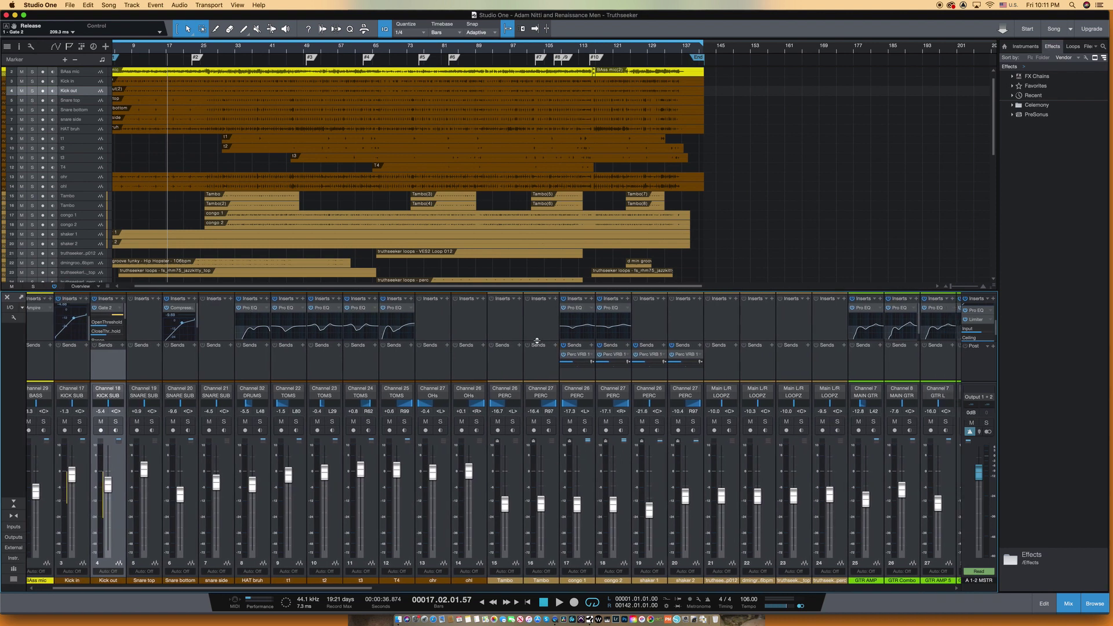
{"action": "scroll", "coordinate": [537, 341], "scroll_direction": "right", "scroll_amount": 12}
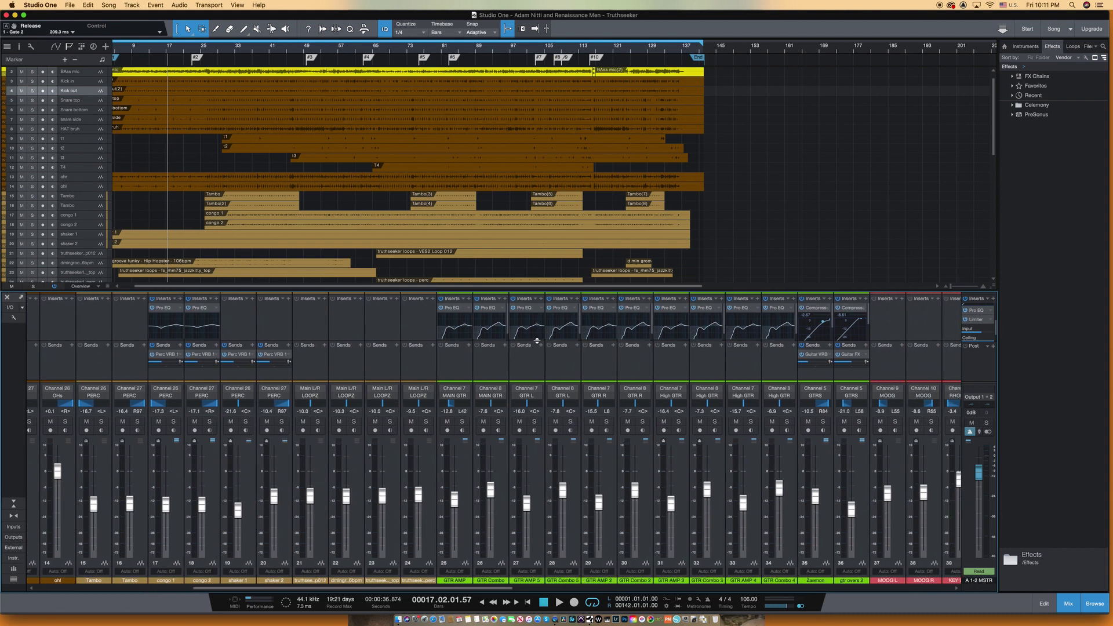
{"action": "scroll", "coordinate": [537, 341], "scroll_direction": "right", "scroll_amount": 1}
{"action": "scroll", "coordinate": [537, 341], "scroll_direction": "right", "scroll_amount": 1}
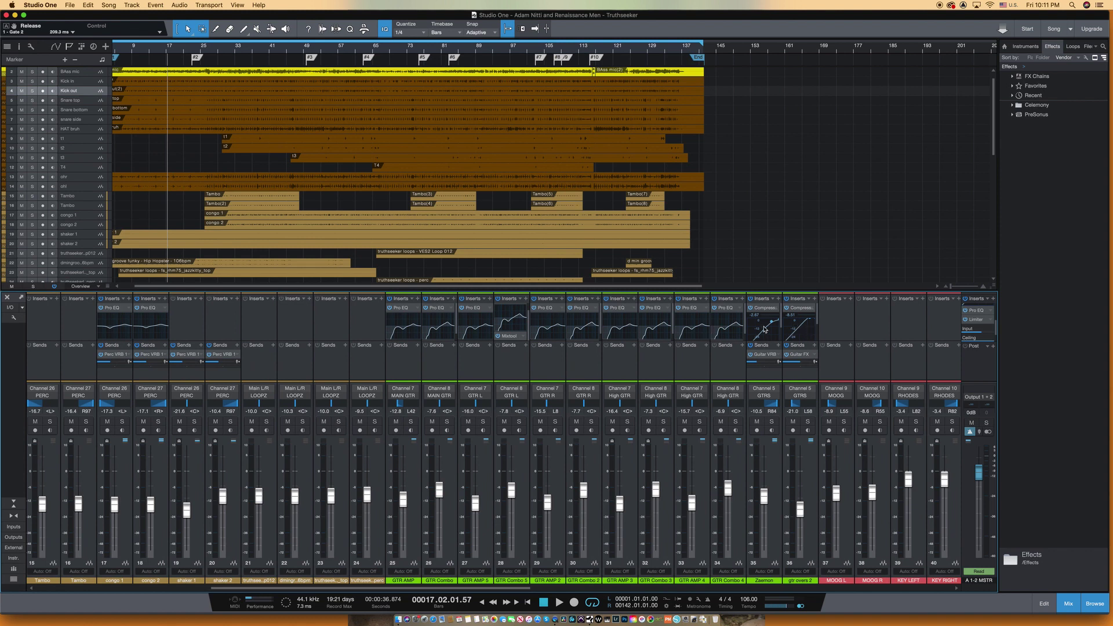
{"action": "scroll", "coordinate": [764, 320], "scroll_direction": "right", "scroll_amount": 3}
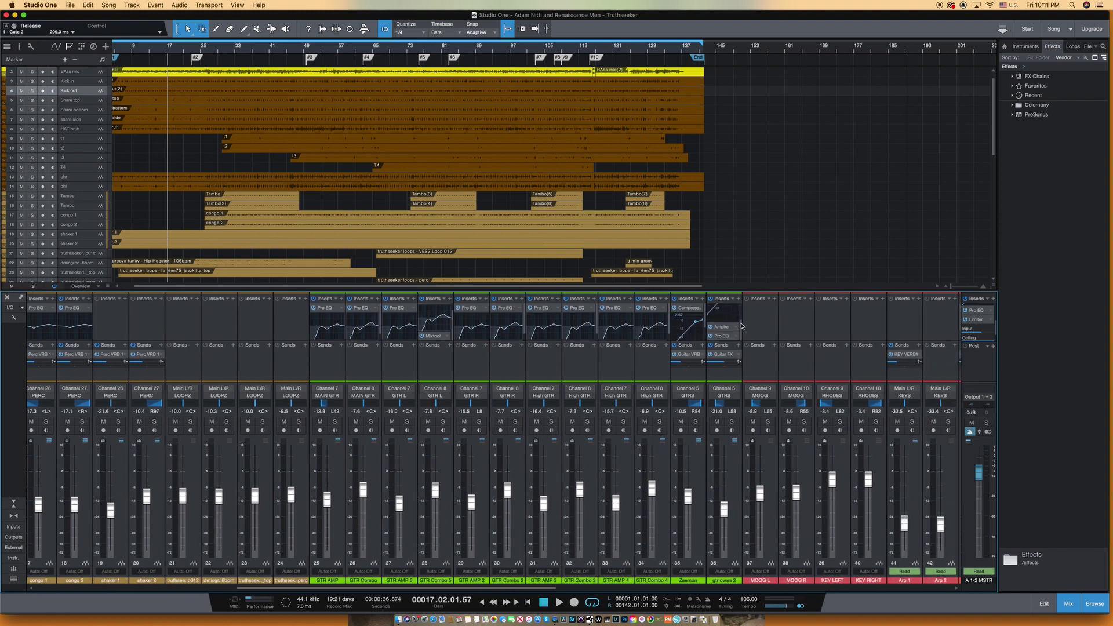
{"action": "scroll", "coordinate": [742, 327], "scroll_direction": "right", "scroll_amount": 2}
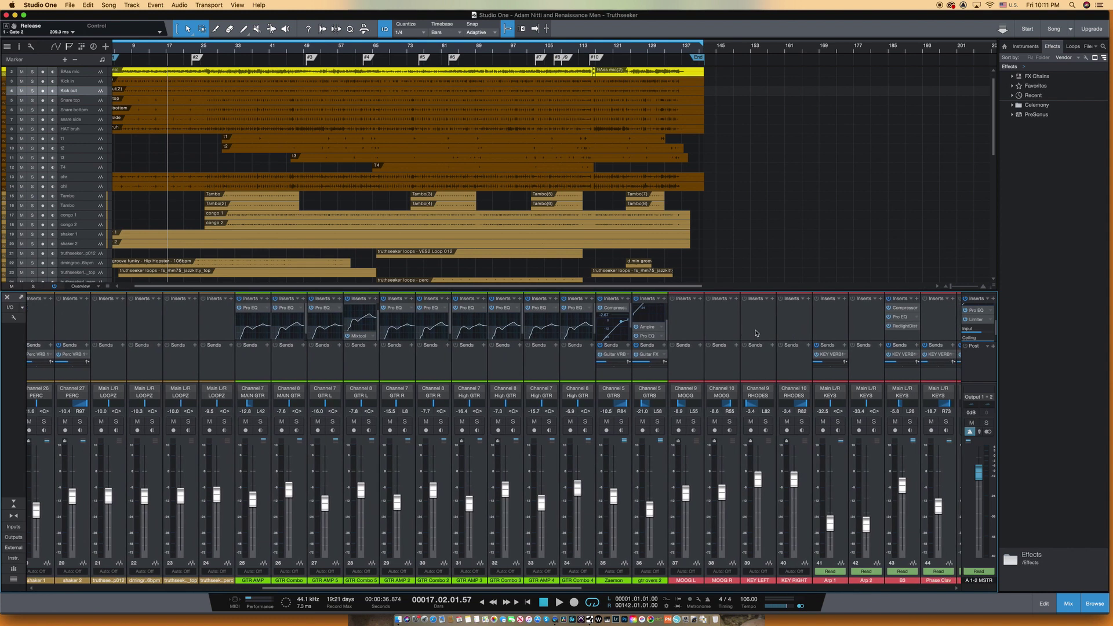
{"action": "left_click", "coordinate": [621, 422]}
{"action": "left_click", "coordinate": [615, 308]}
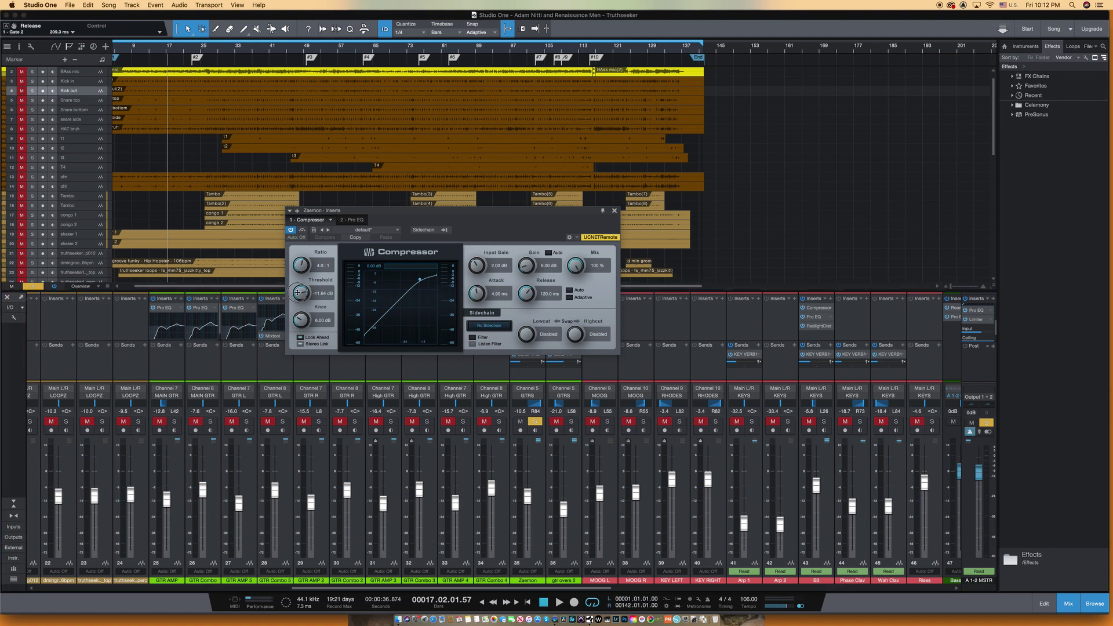
Lower the Zaemon Compressor's threshold to about -15 dB and set its ratio to 7.0:1
{"action": "left_click_drag", "start_coordinate": [298, 293], "coordinate": [316, 267]}
{"action": "left_click_drag", "start_coordinate": [301, 270], "coordinate": [342, 195]}
{"action": "left_click_drag", "start_coordinate": [304, 271], "coordinate": [290, 278]}
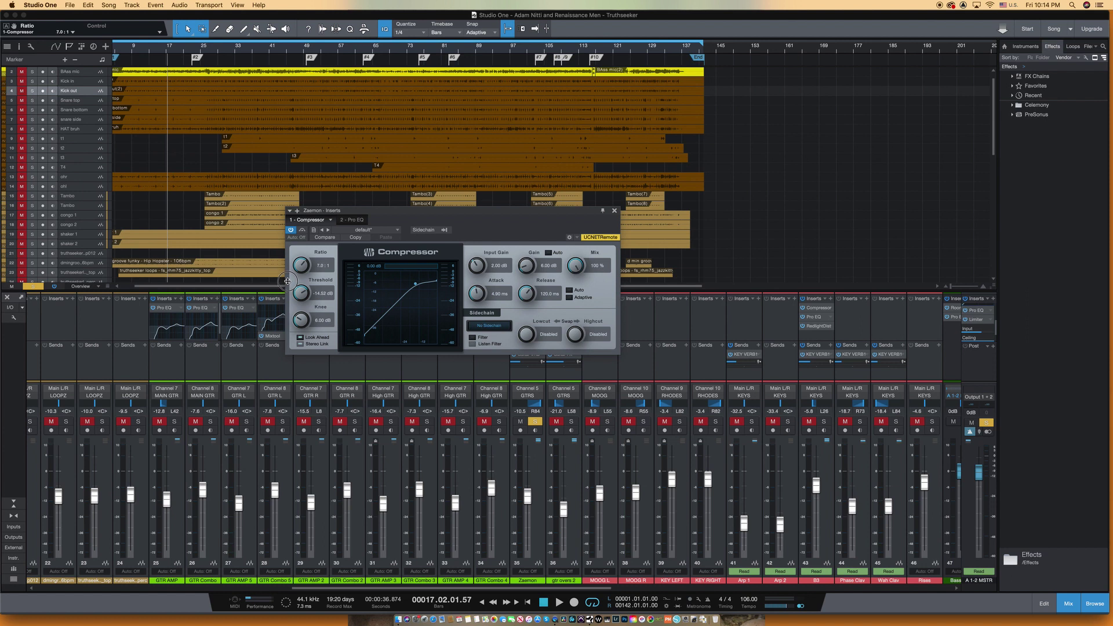